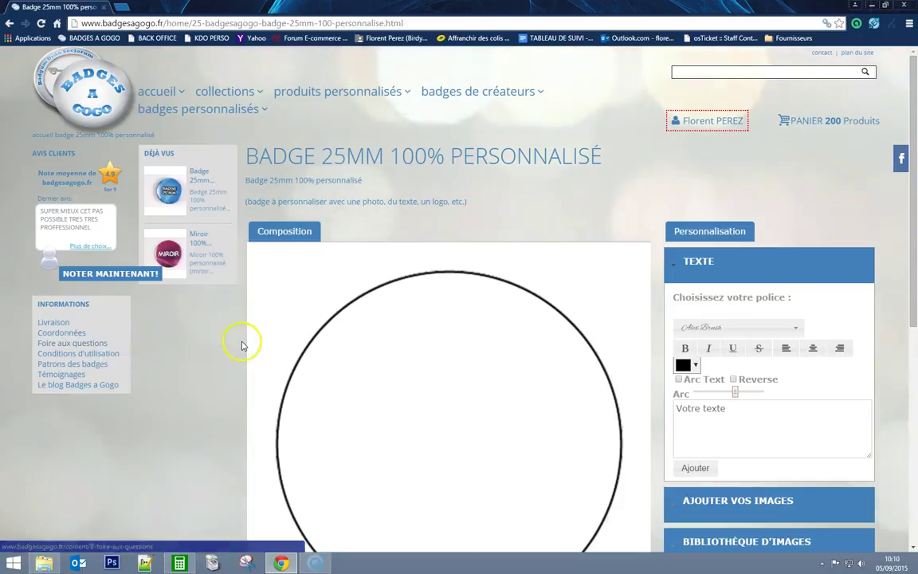
scroll(242, 345, "down", 3)
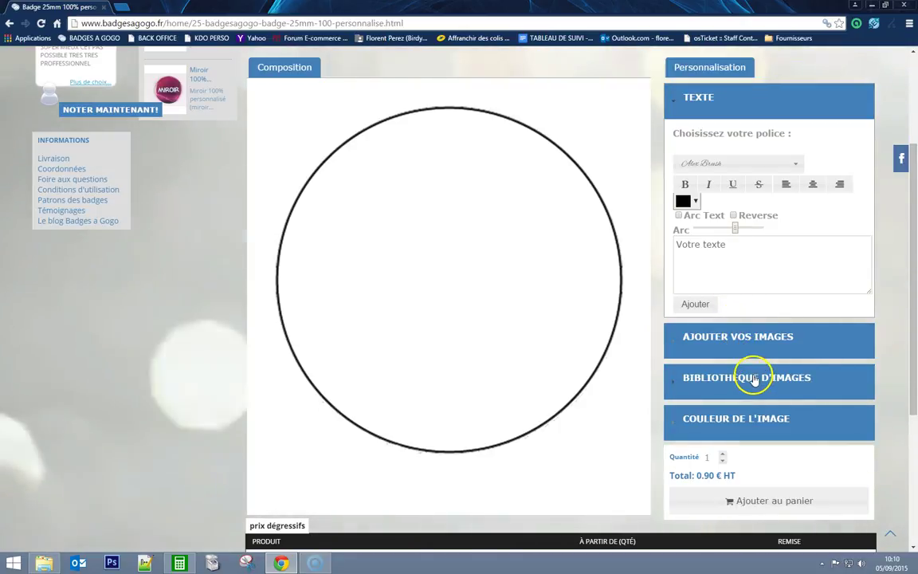
left_click(755, 341)
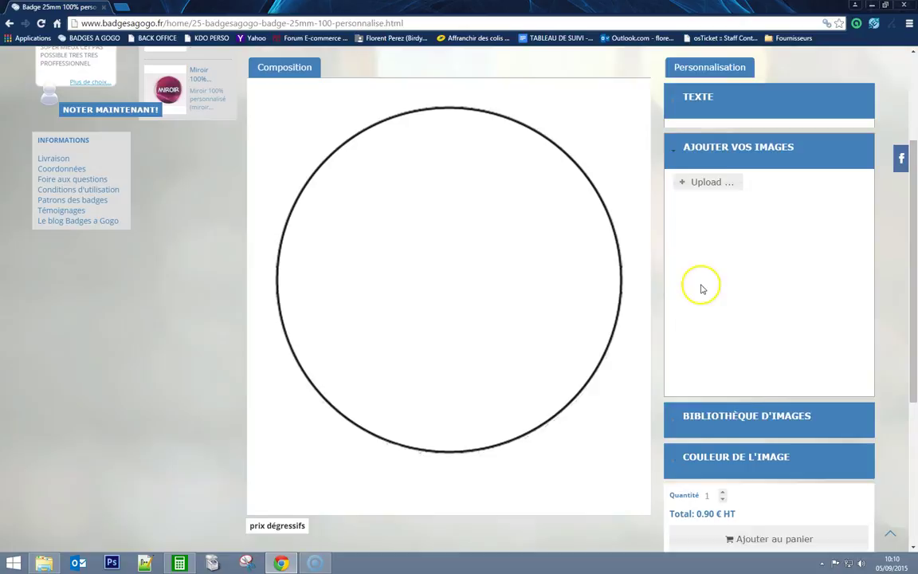
left_click(698, 172)
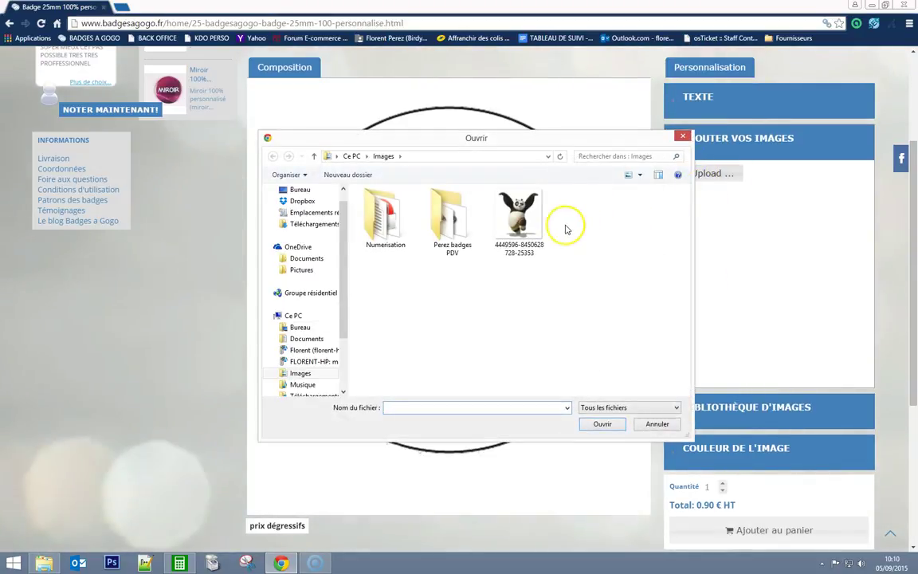
left_click(519, 219)
left_click(604, 428)
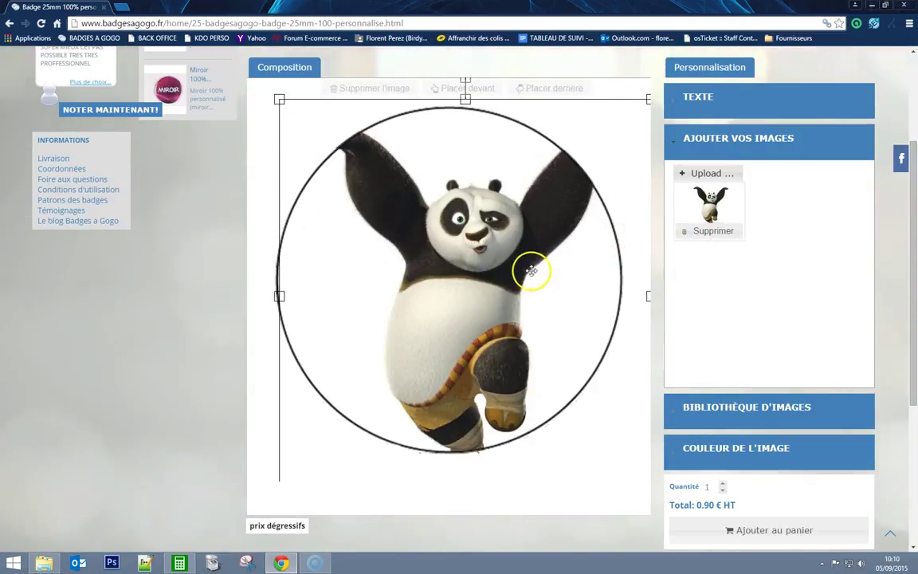
Shrink the panda image and centre it inside the badge circle, leaving room for text above and below.
left_click(281, 101)
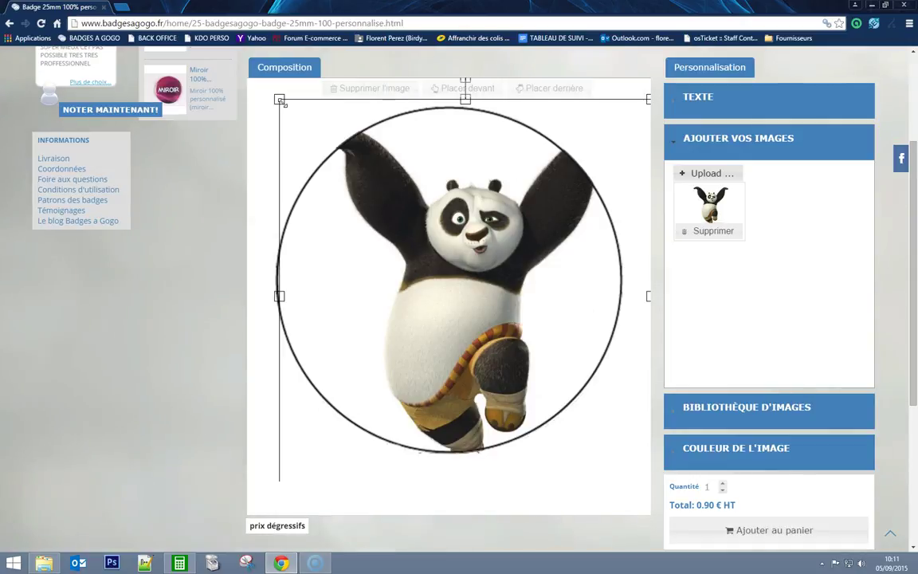
left_click_drag(281, 102, 455, 284)
left_click_drag(549, 338, 429, 231)
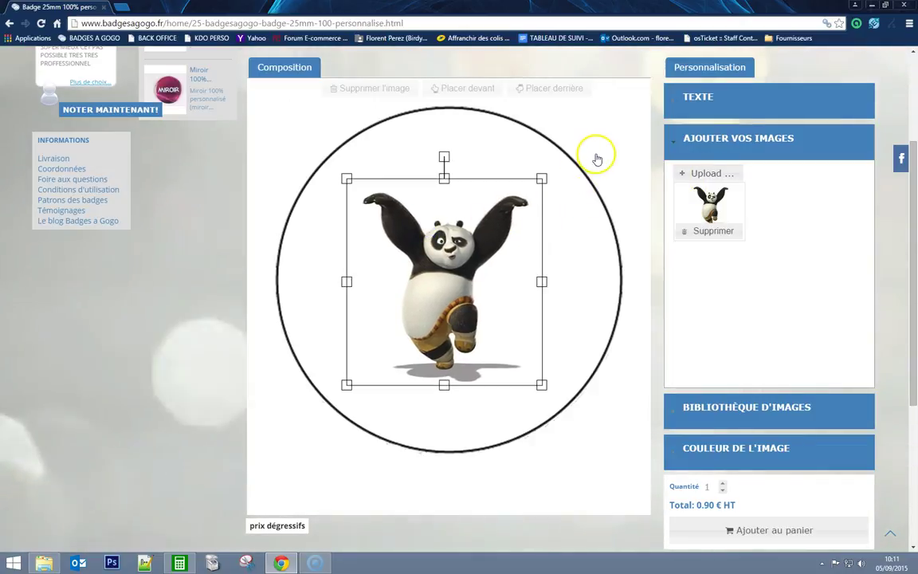
left_click(631, 148)
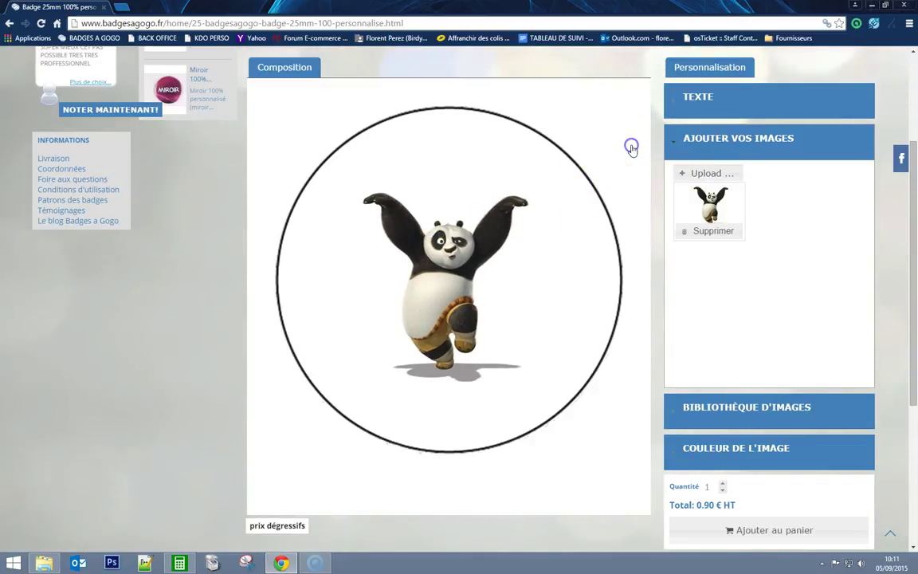
Write "J'aime les pandas" as the badge text in the ChunkFive Roman font and try bold formatting.
left_click(761, 112)
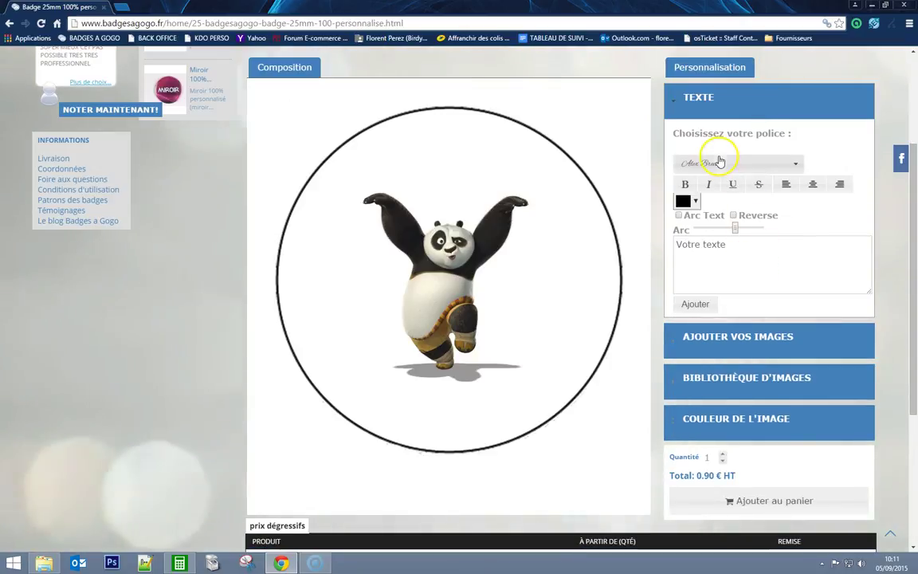
left_click(729, 165)
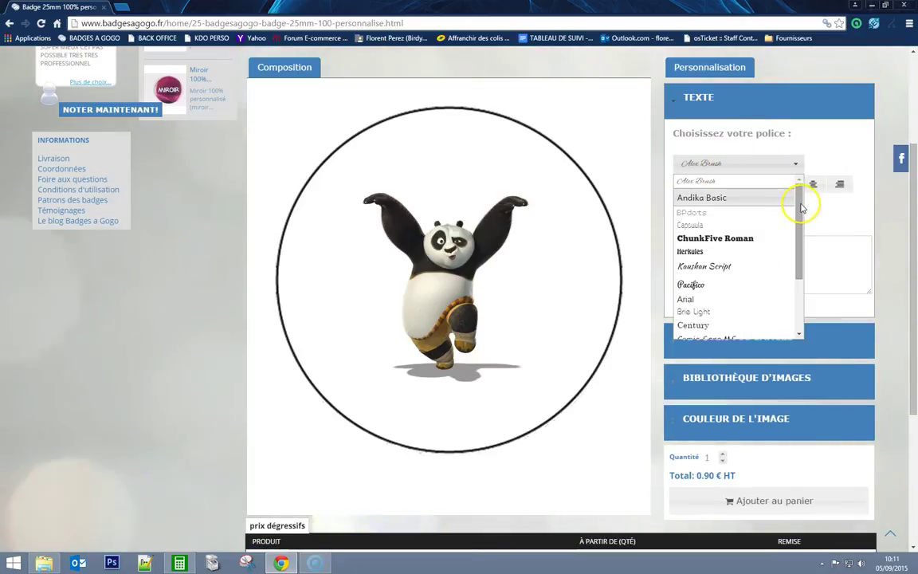
left_click(753, 238)
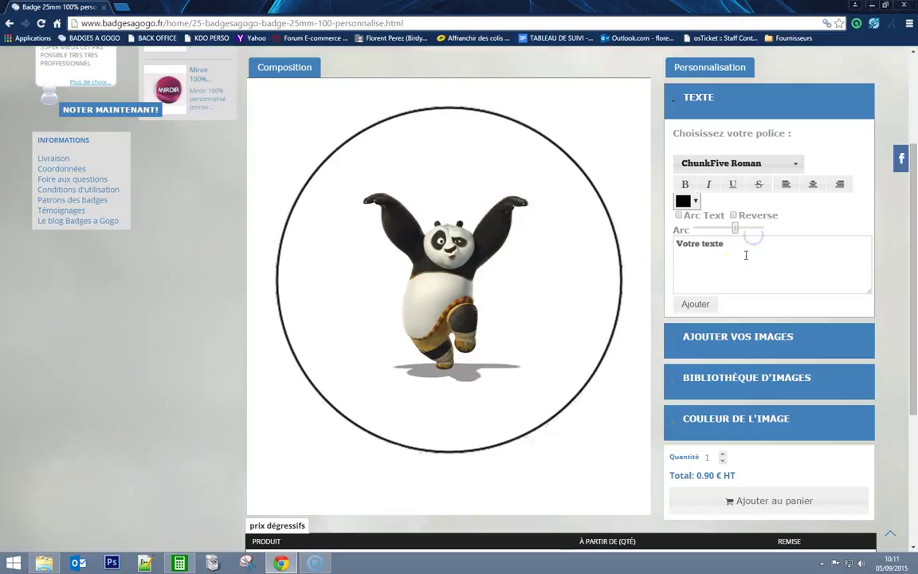
left_click_drag(744, 247, 656, 241)
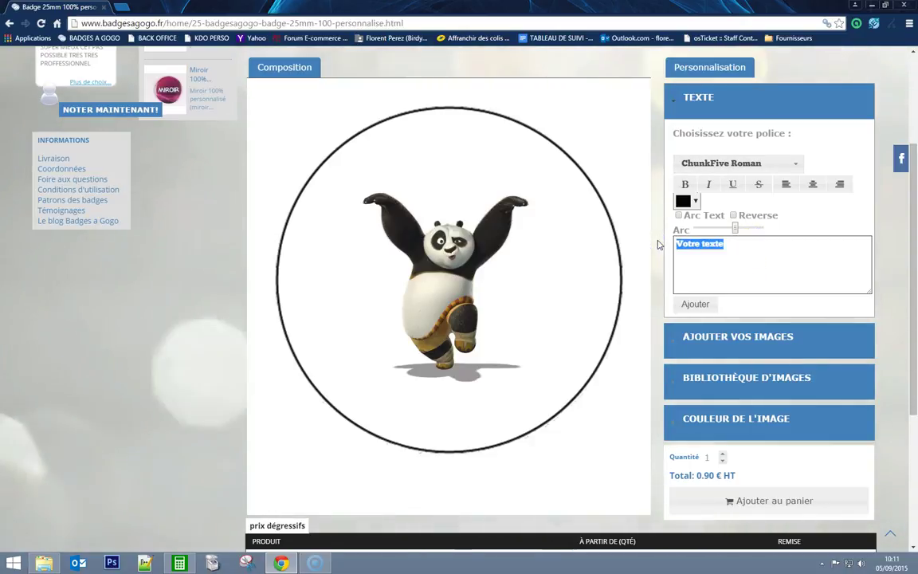
type("J'aime les pandas")
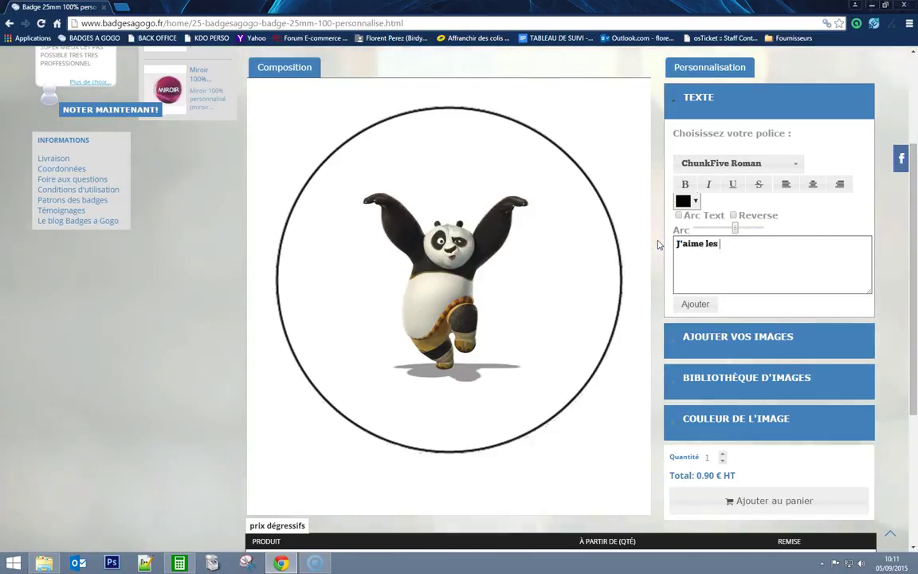
left_click(685, 184)
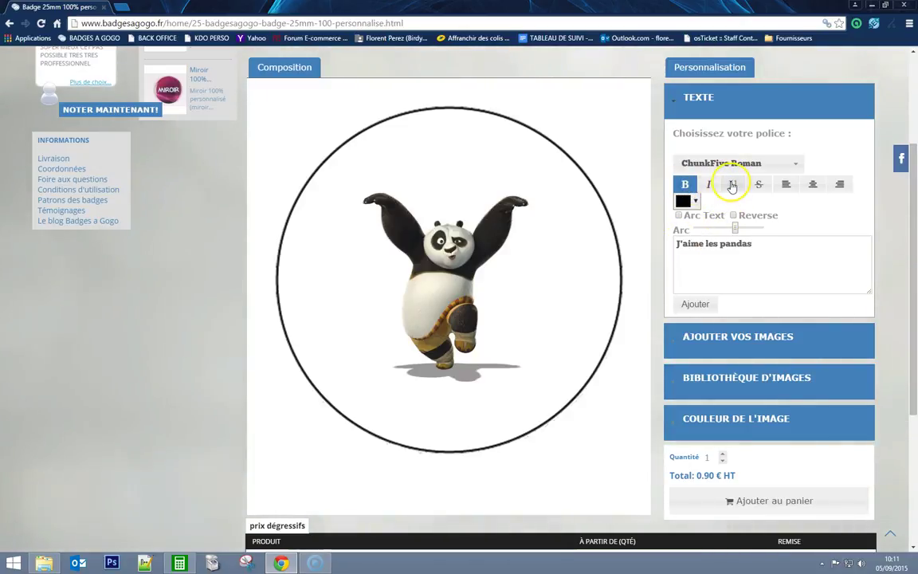
Set the text colour to red #df2525 and place the straight text on the badge above the panda.
left_click(695, 202)
left_click(741, 226)
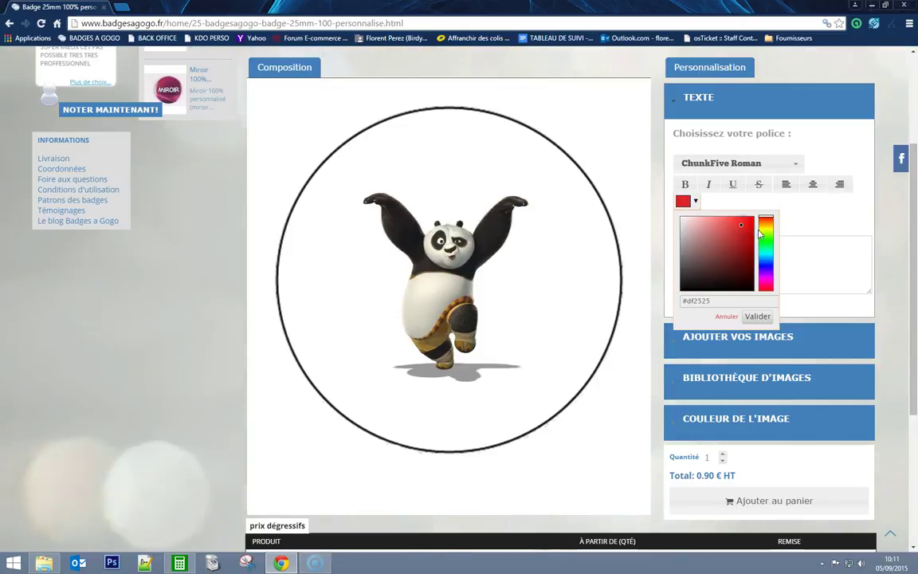
left_click(757, 316)
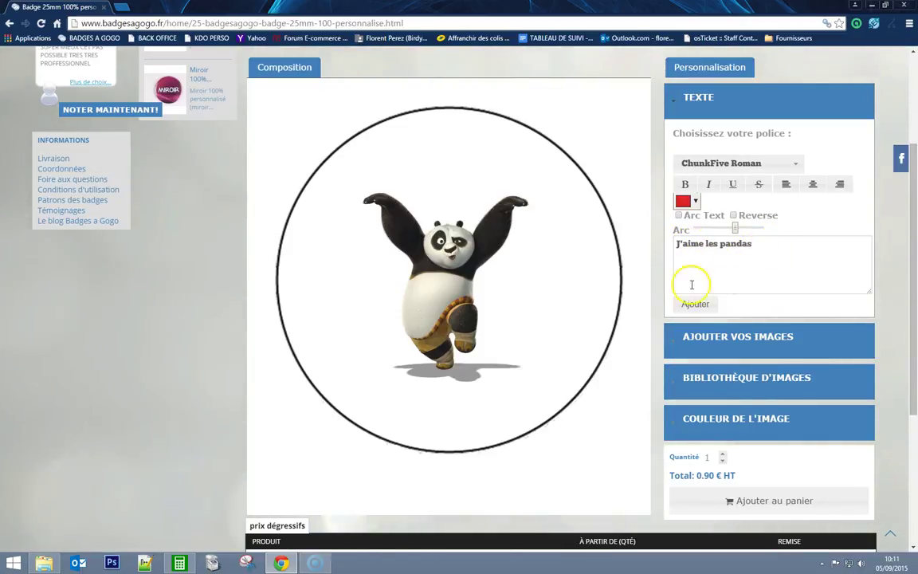
left_click_drag(477, 331, 466, 162)
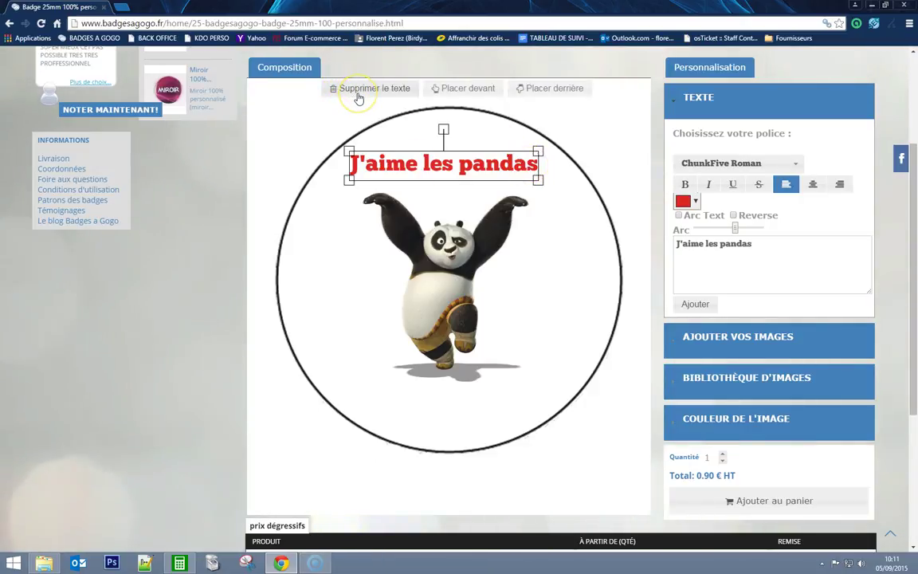
Delete the straight text and add it again as arc text, placed around the panda's raised arms.
left_click(359, 94)
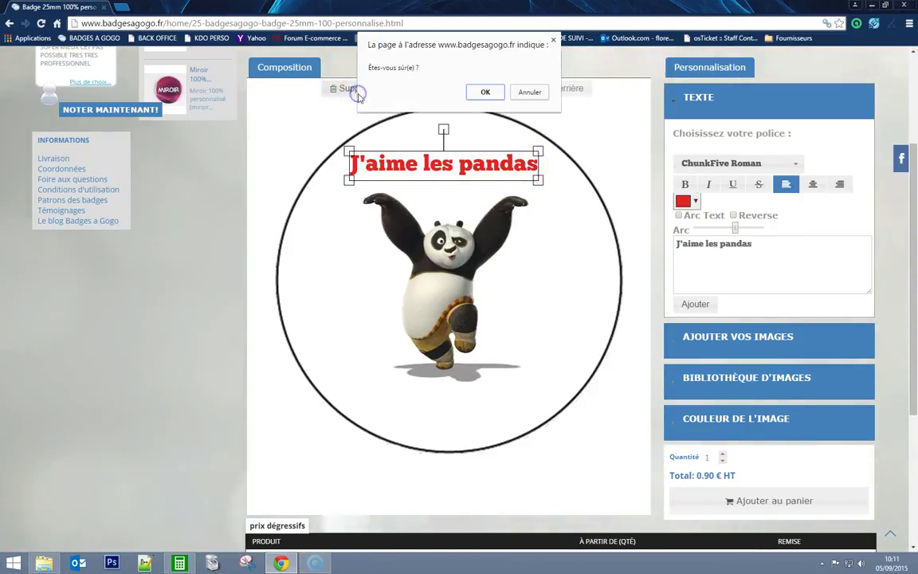
left_click(486, 91)
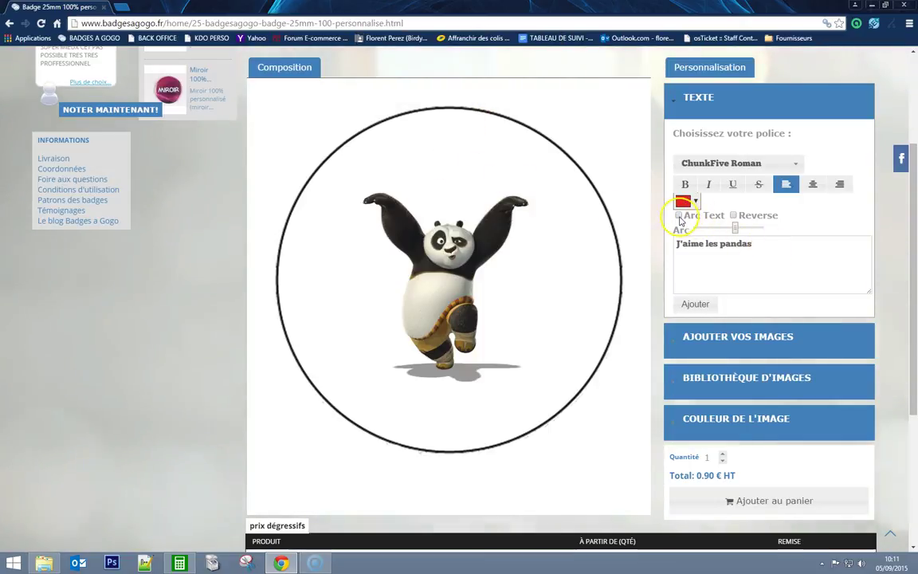
left_click(678, 215)
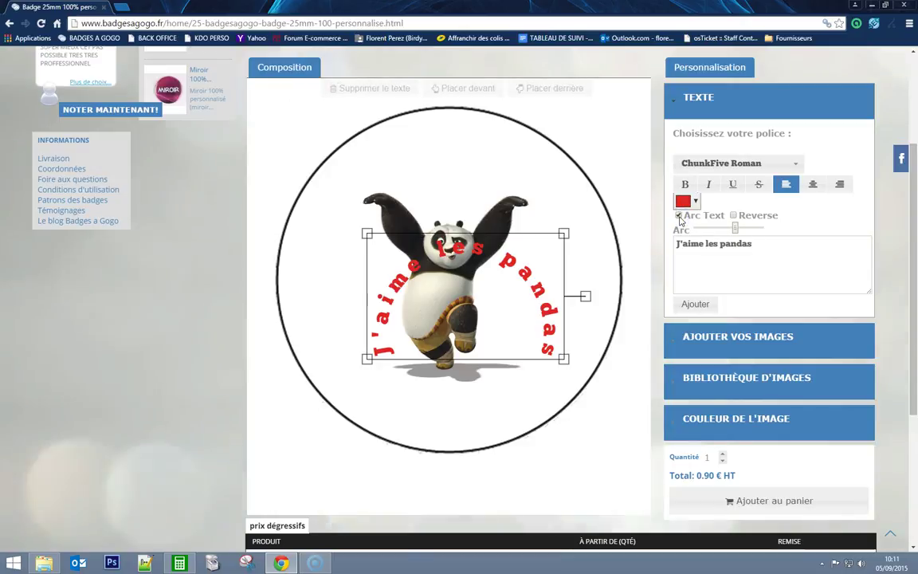
left_click_drag(496, 293, 471, 189)
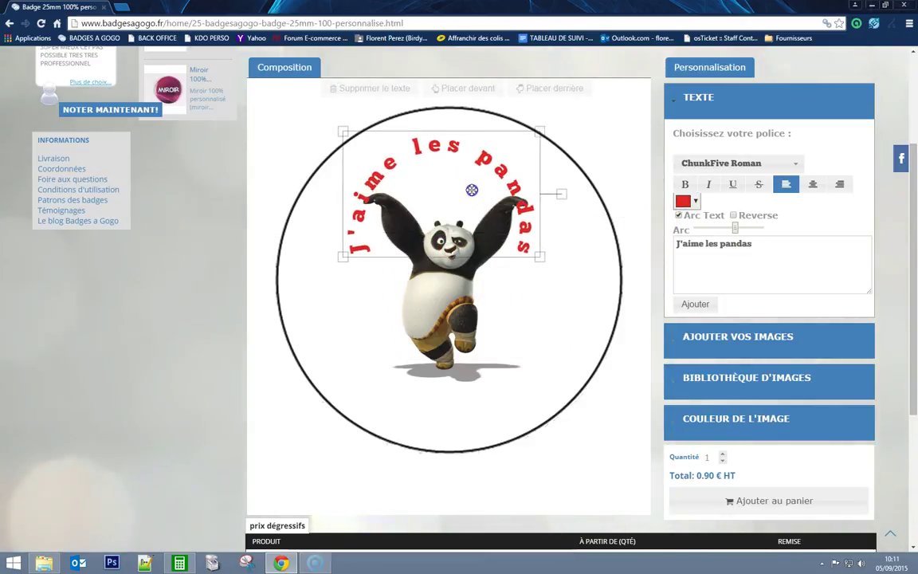
Widen the arc of "J'aime les pandas" and reposition it to follow the badge's upper edge.
left_click(758, 242)
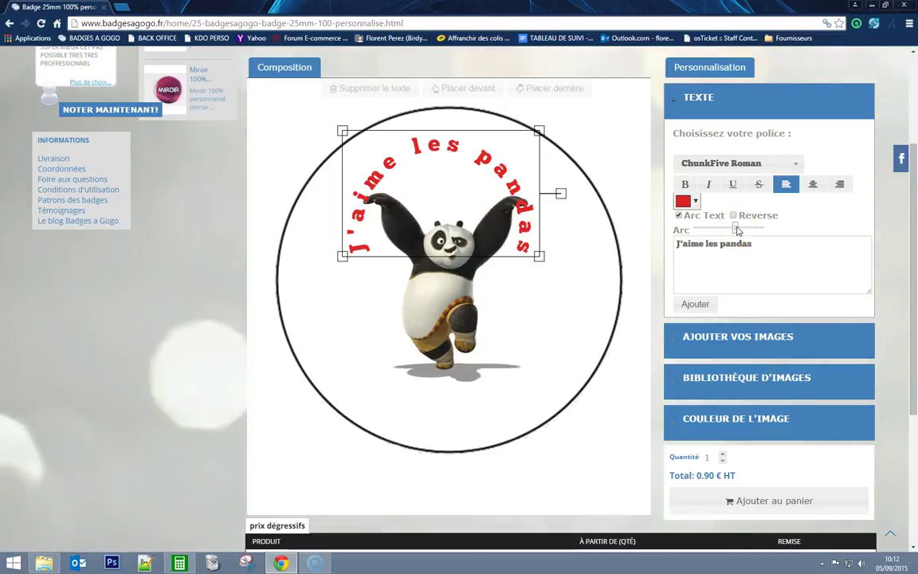
left_click_drag(698, 230, 750, 230)
left_click_drag(488, 213, 483, 199)
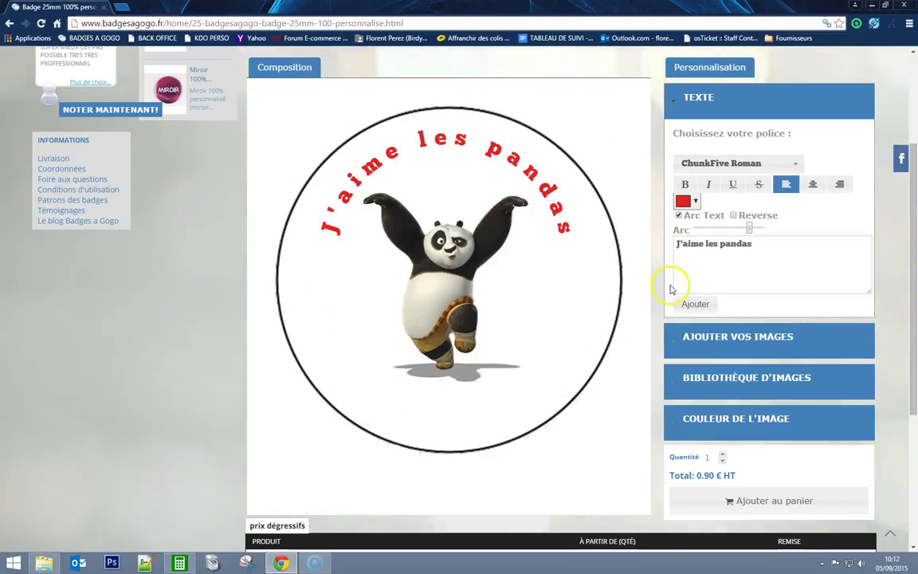
Add a second text "et les ours" as reversed arc text in blue #32aacc.
left_click_drag(749, 253, 638, 255)
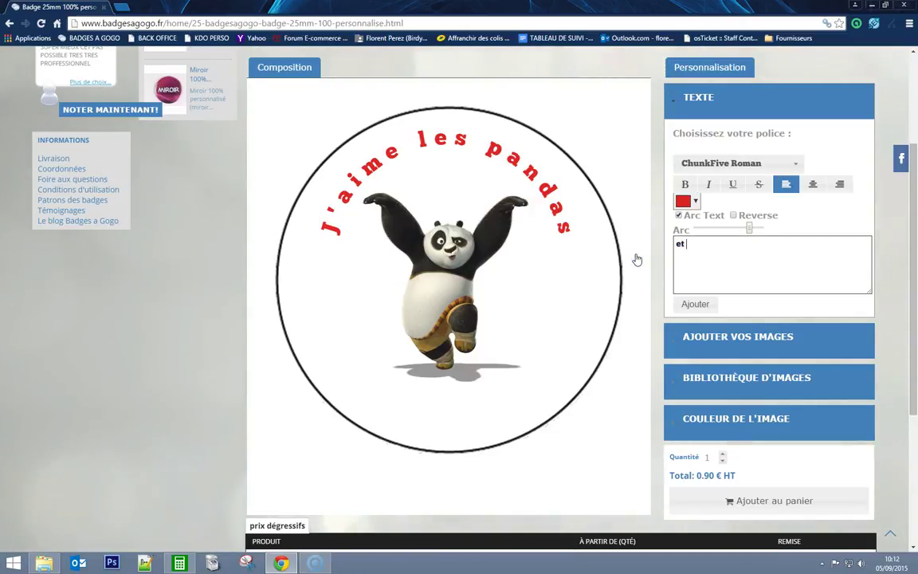
type("et les ours")
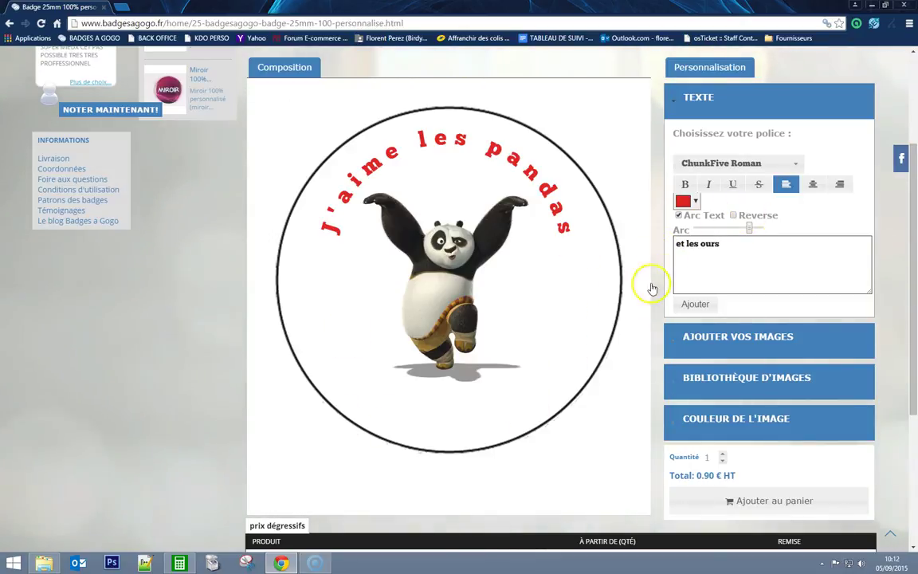
left_click(732, 218)
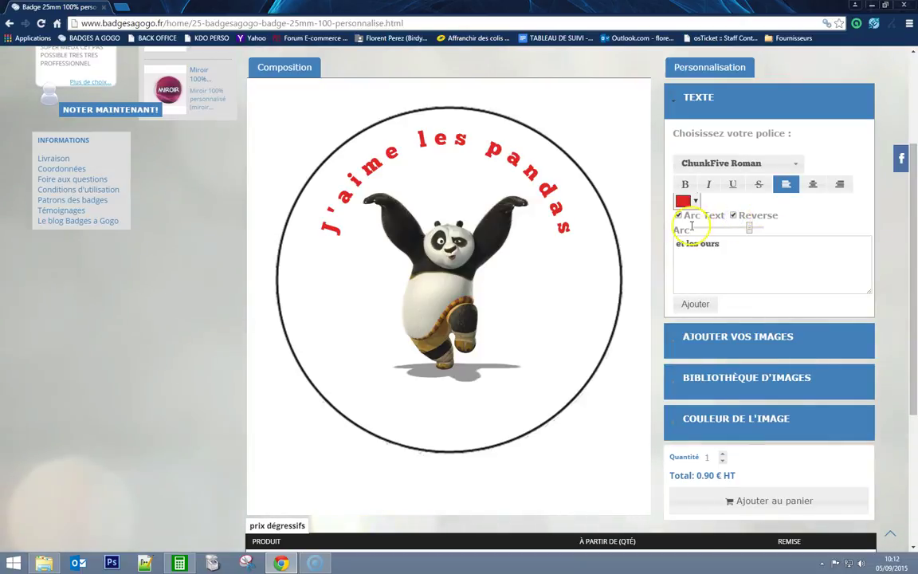
left_click(693, 201)
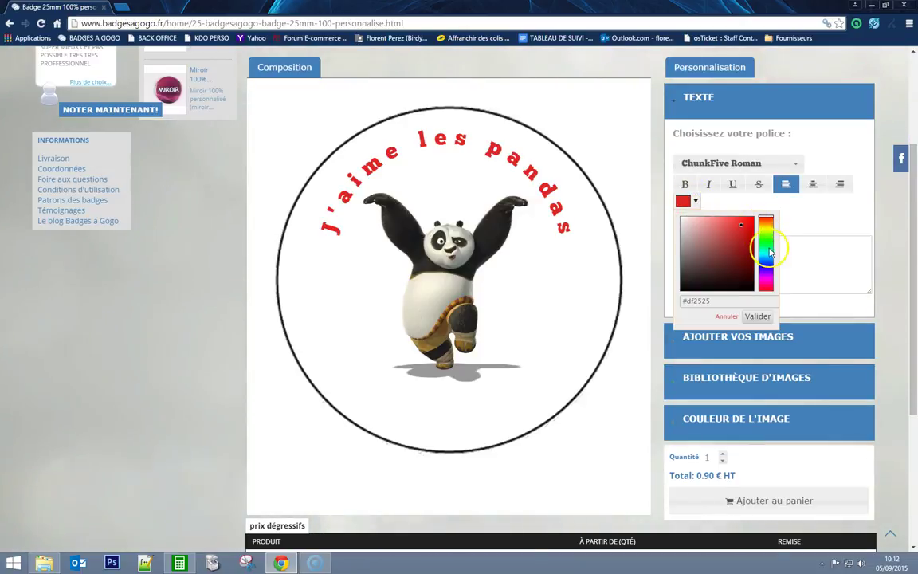
left_click_drag(715, 241, 735, 231)
left_click(757, 316)
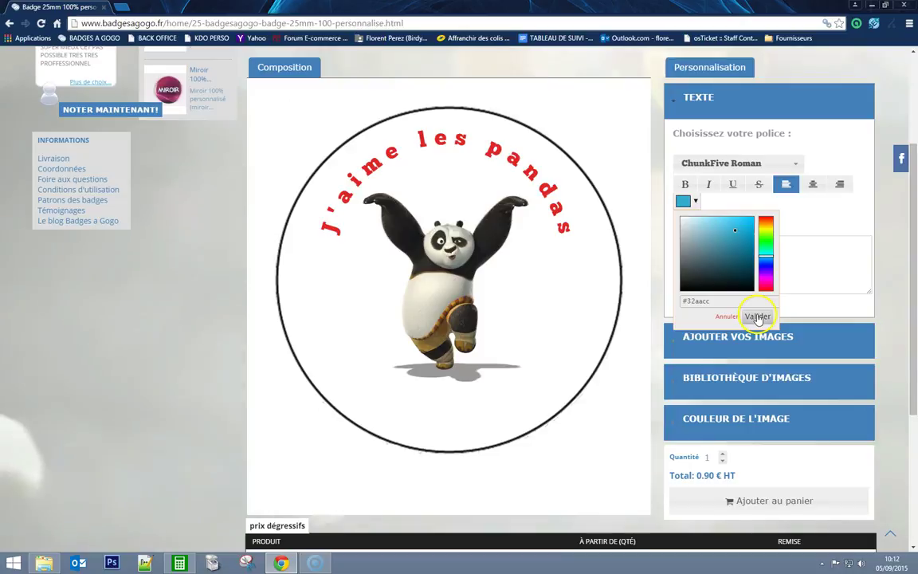
left_click(695, 305)
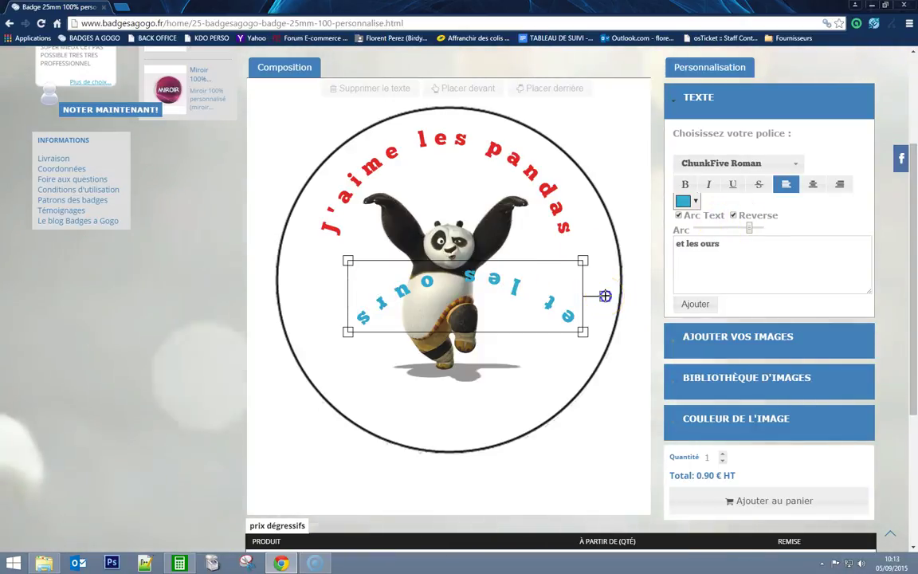
Rotate "et les ours" by about 180° and move it below the panda along the badge's lower edge.
left_click_drag(605, 337, 326, 296)
left_click_drag(514, 288, 502, 384)
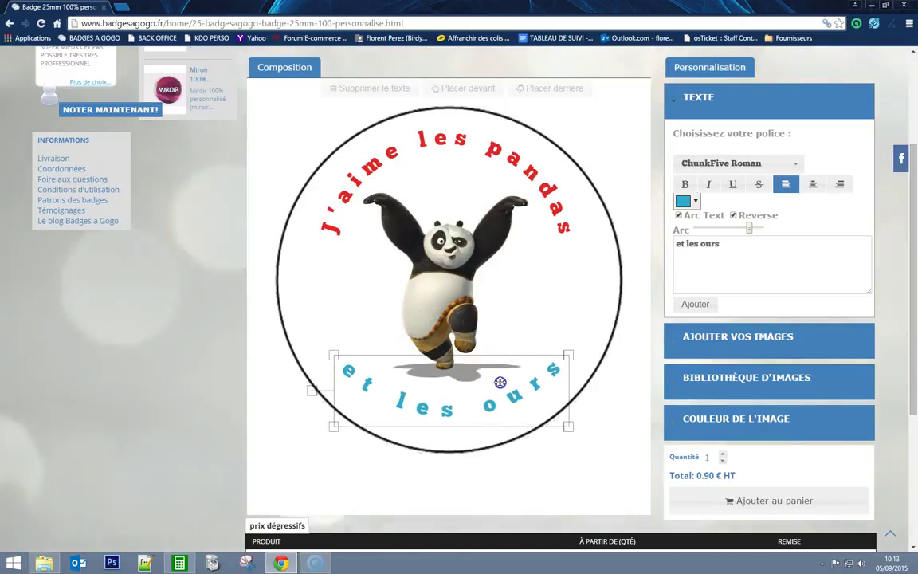
left_click(623, 192)
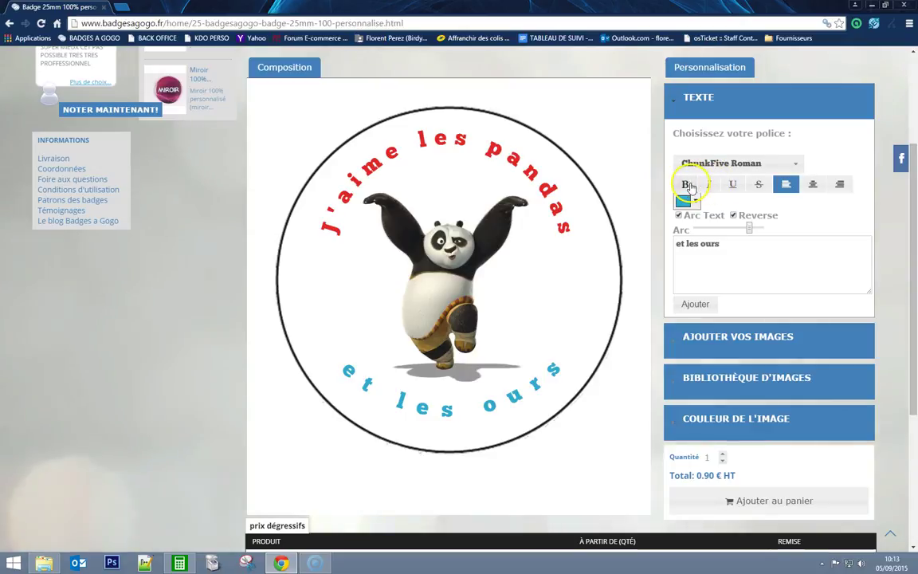
Insert the red paint splash from the image library's pictos category and rotate it about 90° clockwise.
left_click(755, 379)
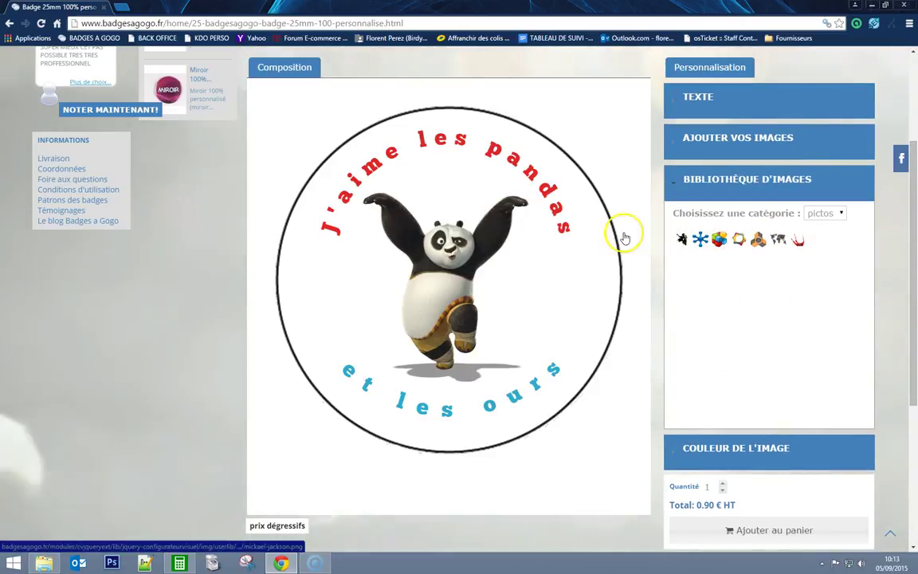
left_click(799, 239)
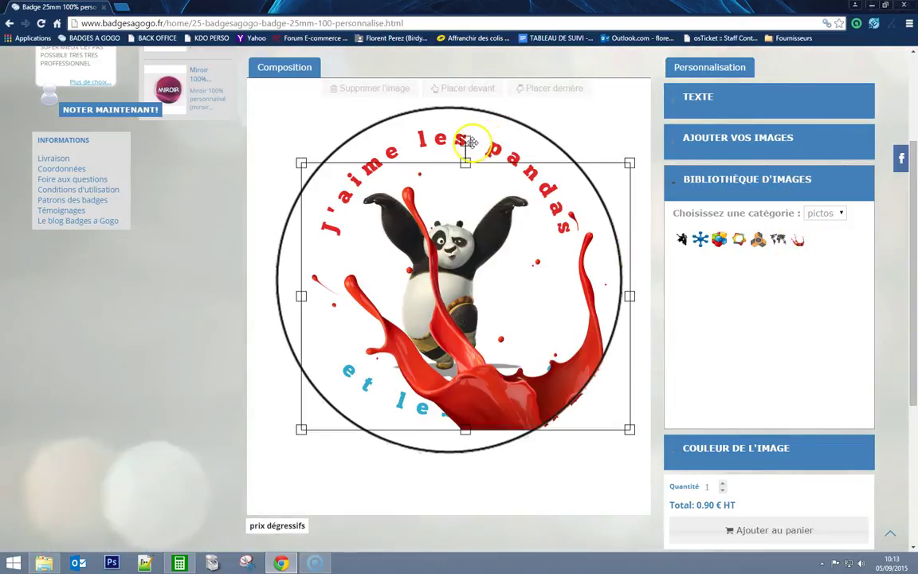
mouse_move(465, 141)
left_mouse_down()
mouse_move(502, 148)
mouse_move(559, 227)
mouse_move(569, 294)
left_mouse_up()
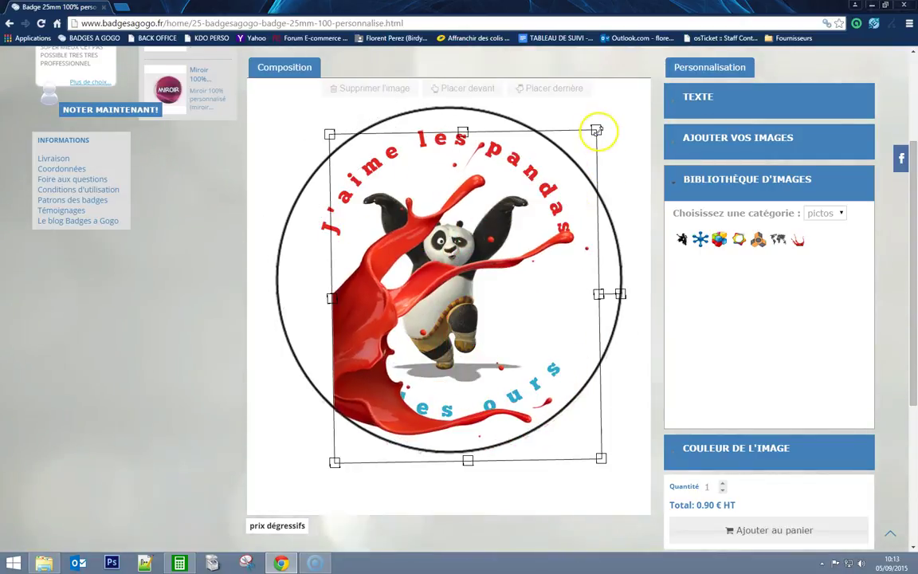
Shrink the red paint splash and place it against the left edge of the badge circle.
mouse_move(596, 130)
left_mouse_down()
mouse_move(527, 221)
mouse_move(449, 284)
left_mouse_up()
mouse_move(394, 380)
left_mouse_down()
mouse_move(330, 338)
mouse_move(327, 311)
left_mouse_up()
left_click(596, 196)
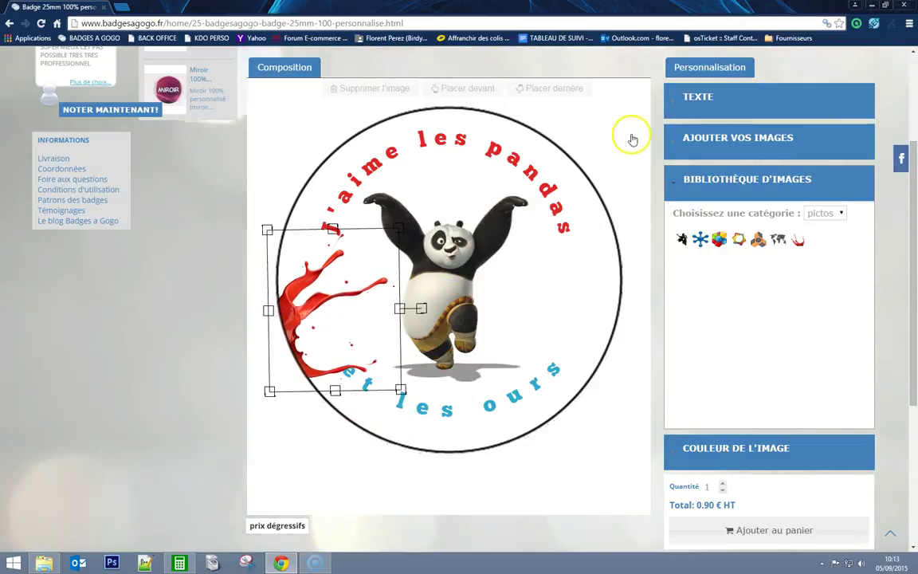
left_click_drag(629, 149, 633, 123)
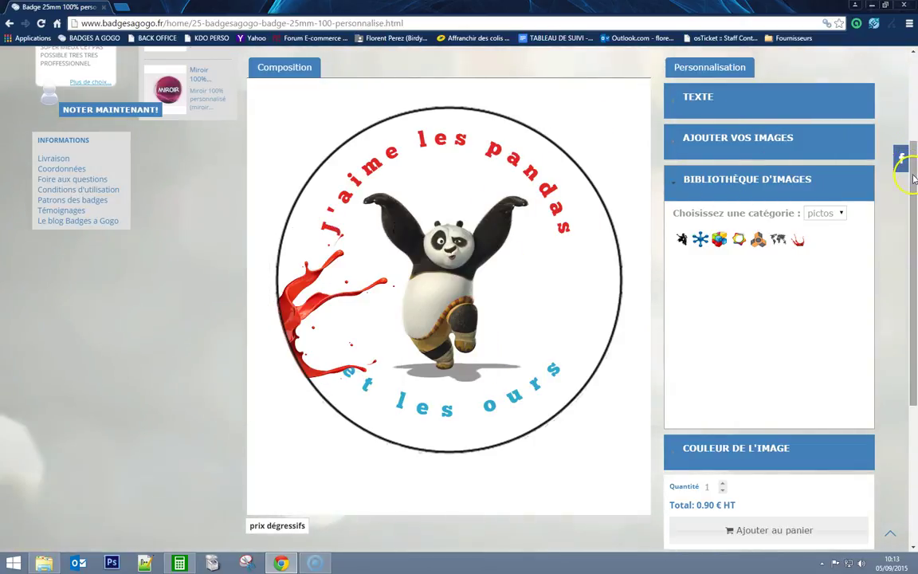
Set the custom badge's order quantity to 100 and add the badge to the cart.
left_click_drag(915, 222, 915, 287)
scroll(729, 283, "down", 1)
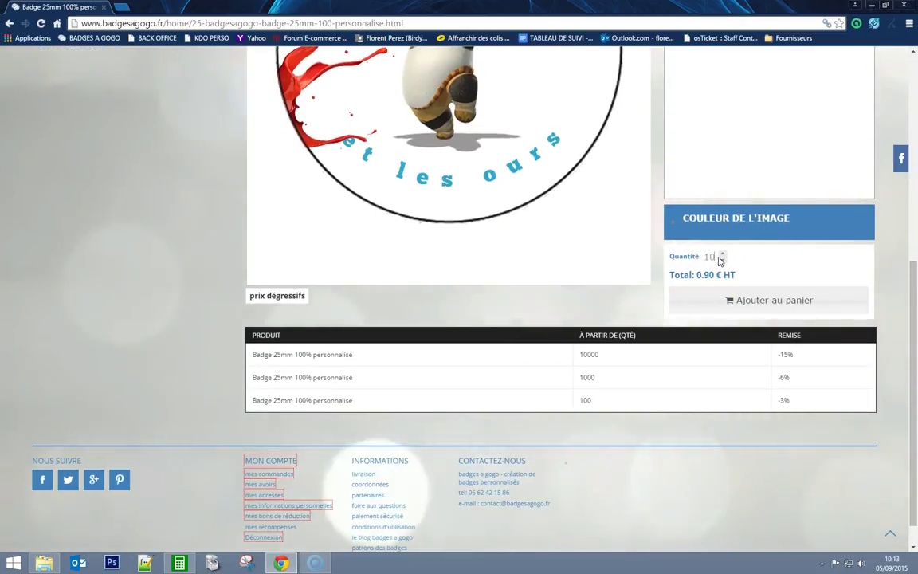
left_click(758, 237)
left_click(856, 256)
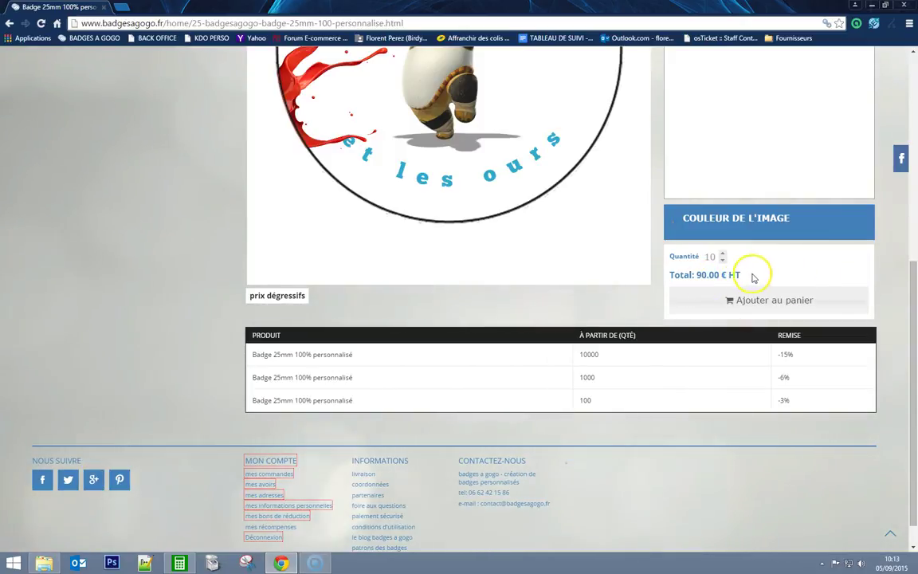
scroll(915, 305, "up", 1)
left_click(794, 341)
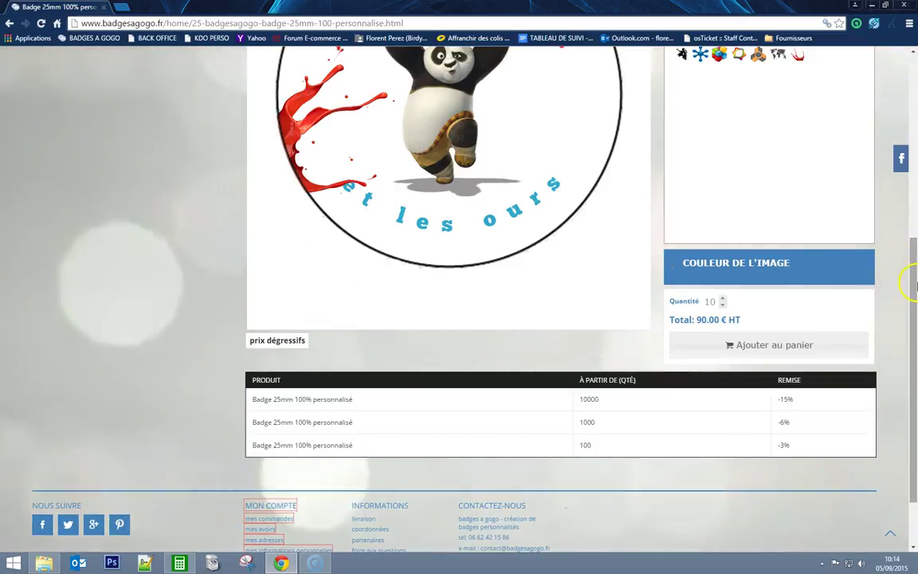
Return to the Badges A Gogo home page and look over its product categories and the full range of customisable products.
scroll(915, 253, "up", 4)
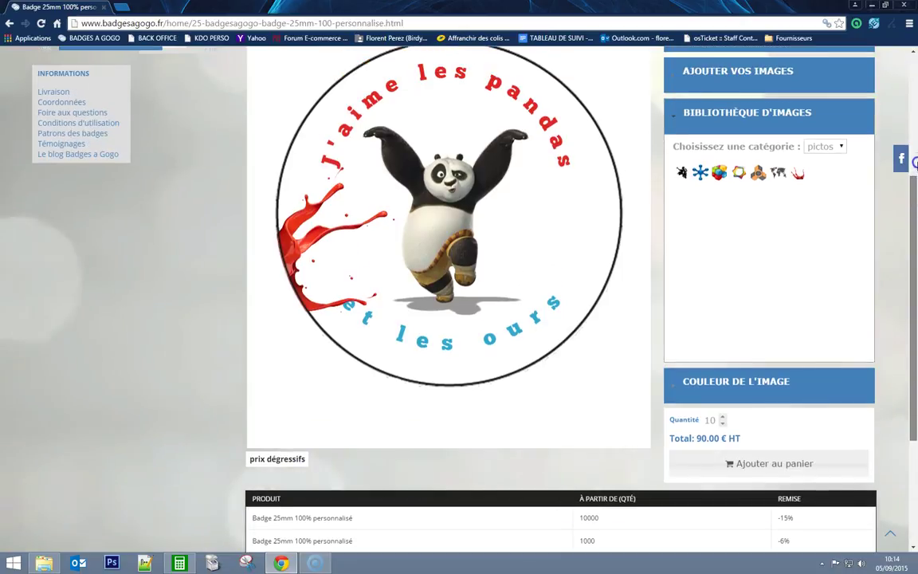
left_click(63, 40)
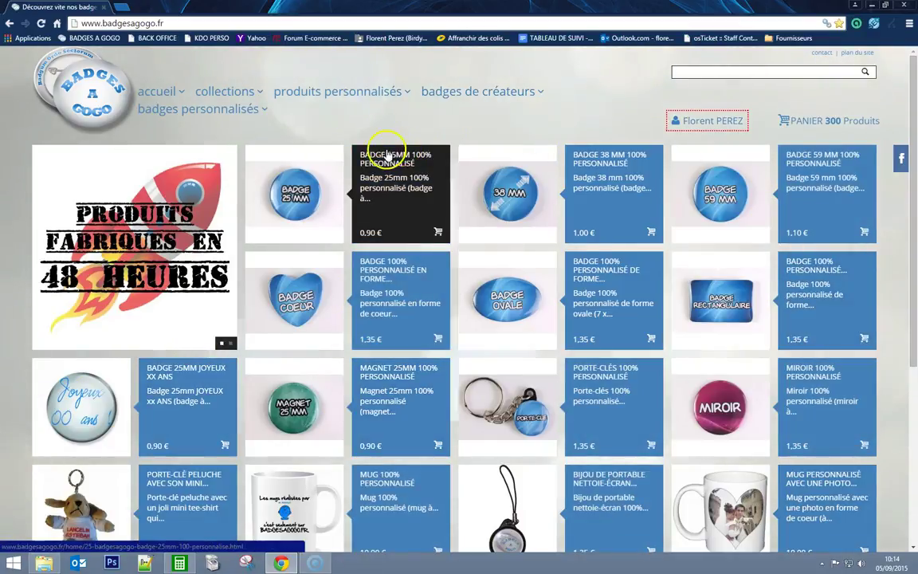
mouse_move(350, 96)
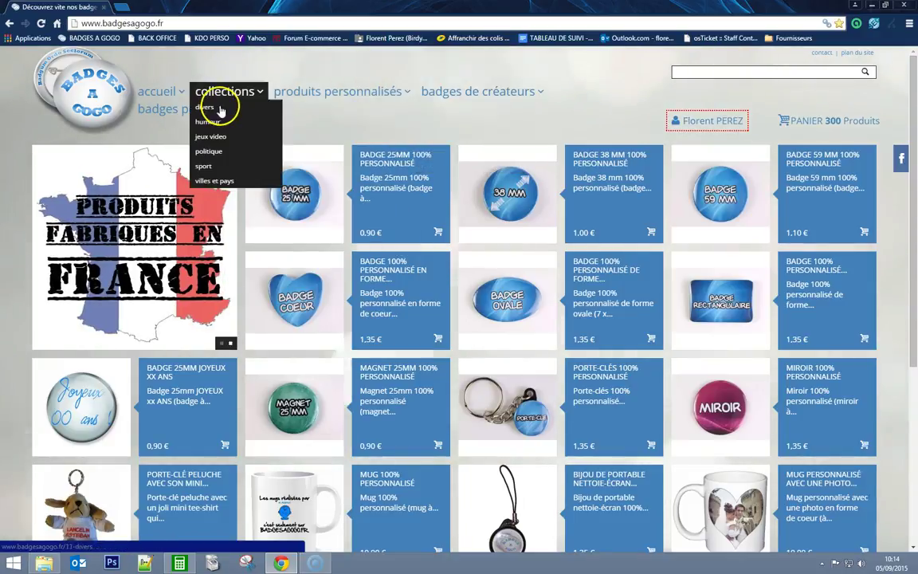
mouse_move(142, 112)
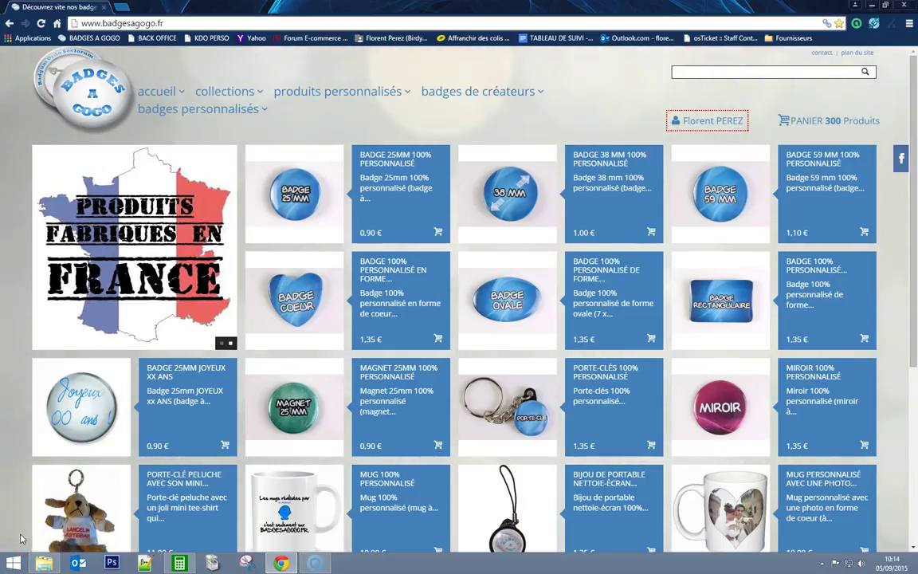
scroll(6, 365, "down", 4)
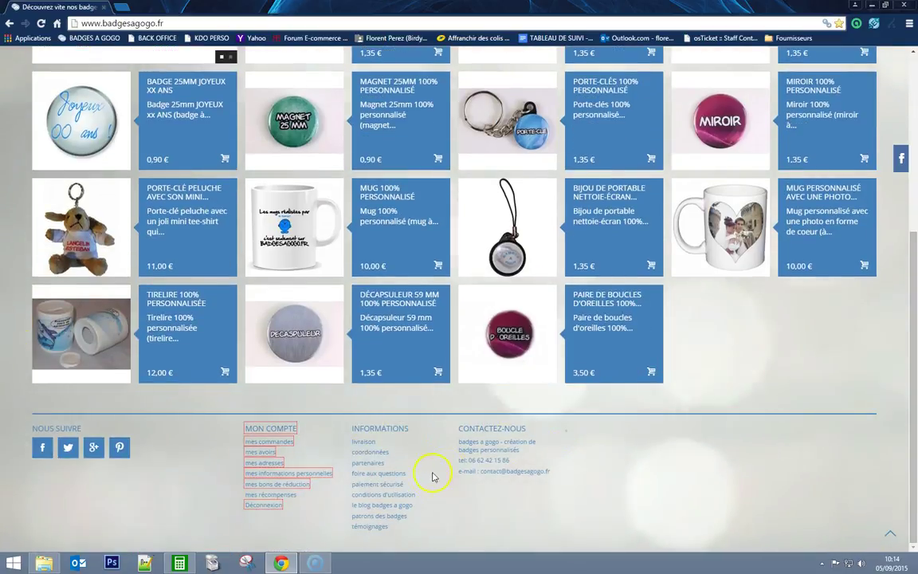
scroll(2, 404, "up", 4)
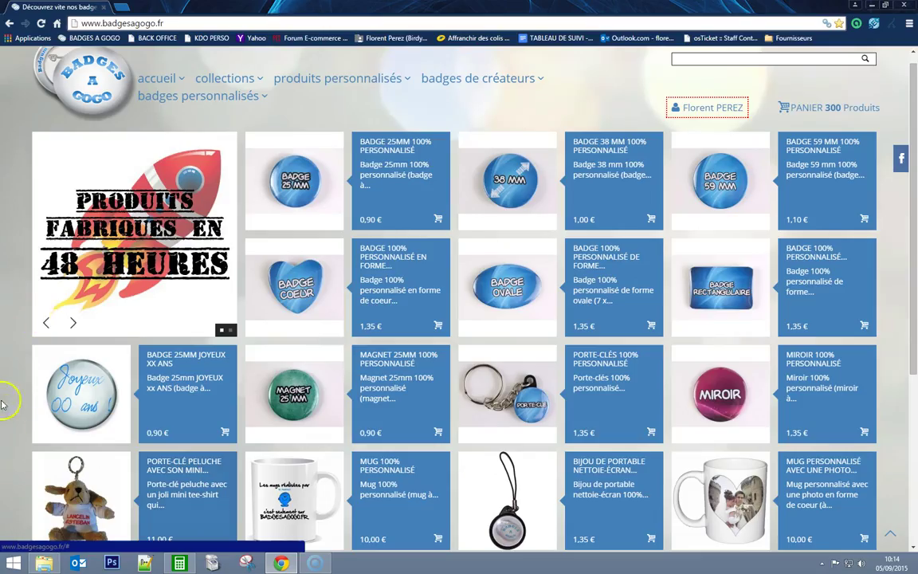